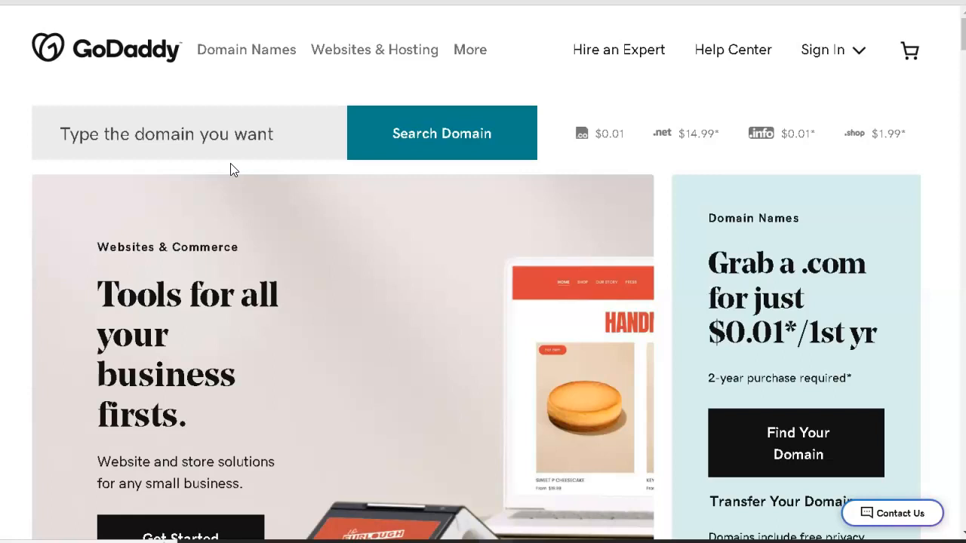
Step: Search for the domain happylife.com
{"action": "left_click", "coordinate": [232, 141]}
{"action": "type", "text": "he"}
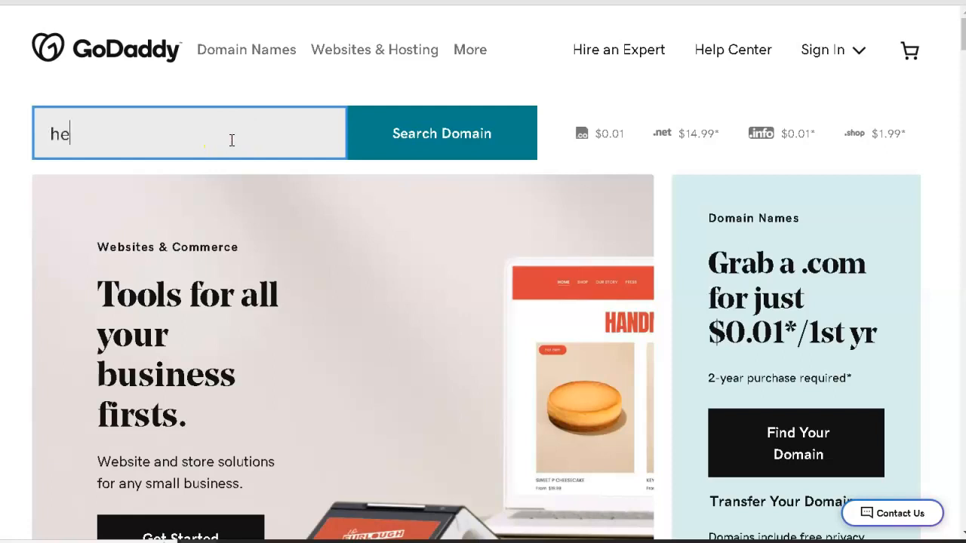
{"action": "key", "text": "BackSpace"}
{"action": "key", "text": "BackSpace"}
{"action": "key", "text": "BackSpace"}
{"action": "type", "text": "appylife.com"}
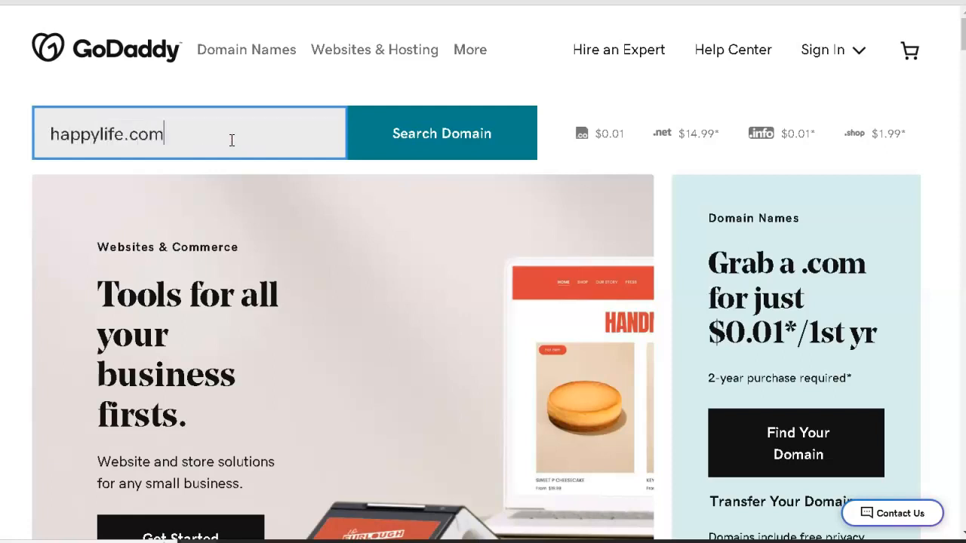
{"action": "left_click", "coordinate": [426, 138]}
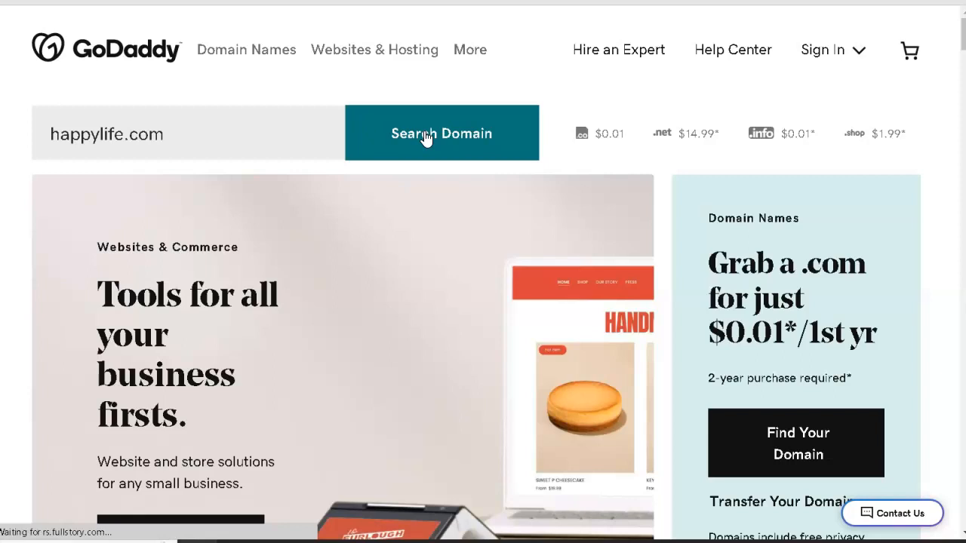
{"action": "left_click", "coordinate": [476, 134]}
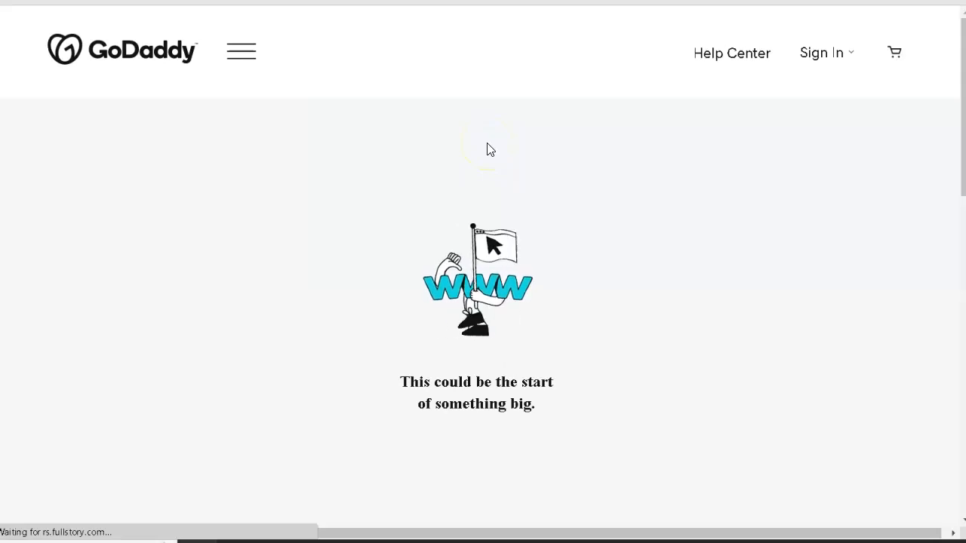
{"action": "left_click", "coordinate": [535, 171]}
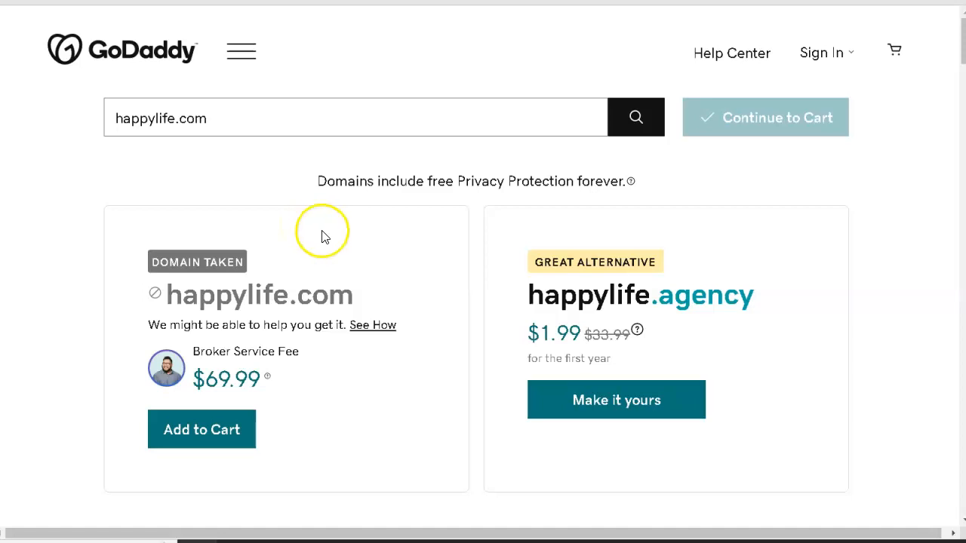
Step: Change the domain search to happylife323.com and continue to the cart with that domain
{"action": "left_click", "coordinate": [176, 119]}
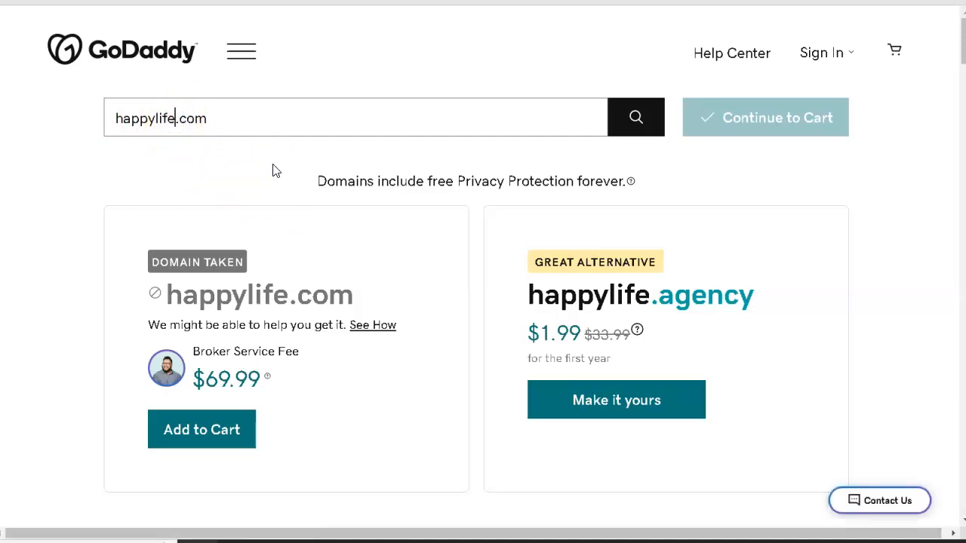
{"action": "type", "text": "323"}
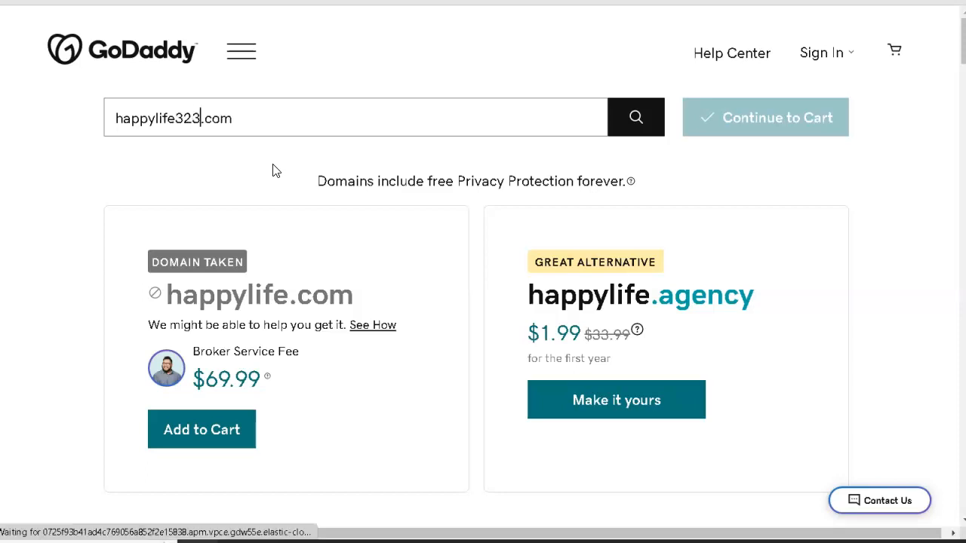
{"action": "left_click", "coordinate": [631, 121]}
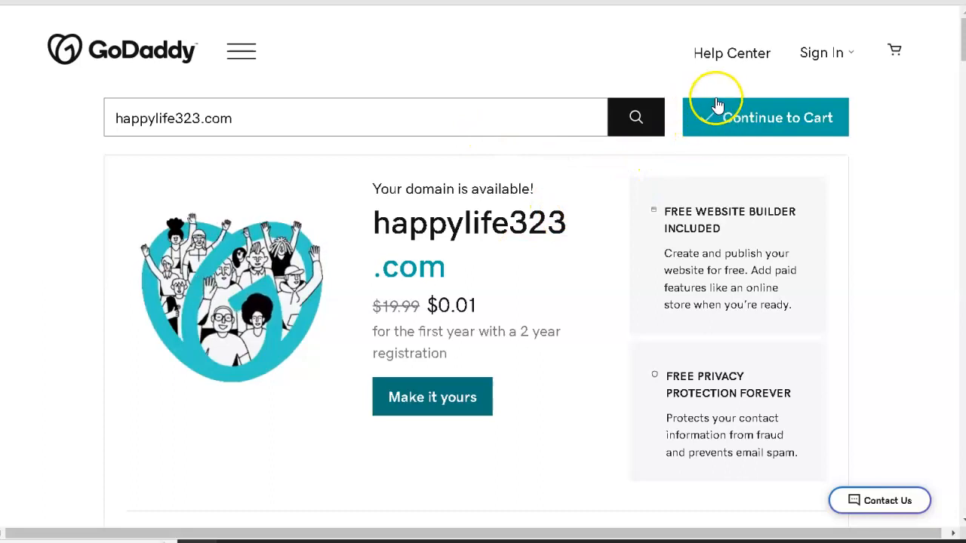
{"action": "left_click", "coordinate": [742, 126]}
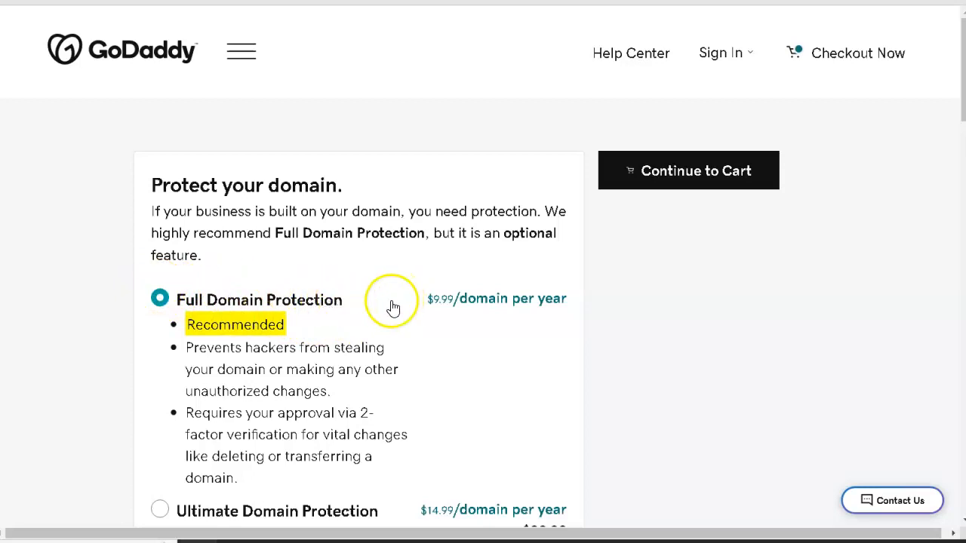
Step: Review the domain protection options, keep Full Domain Protection, and deselect the "Start your website for FREE" offer
{"action": "scroll", "coordinate": [384, 317], "scroll_direction": "down", "scroll_amount": 2}
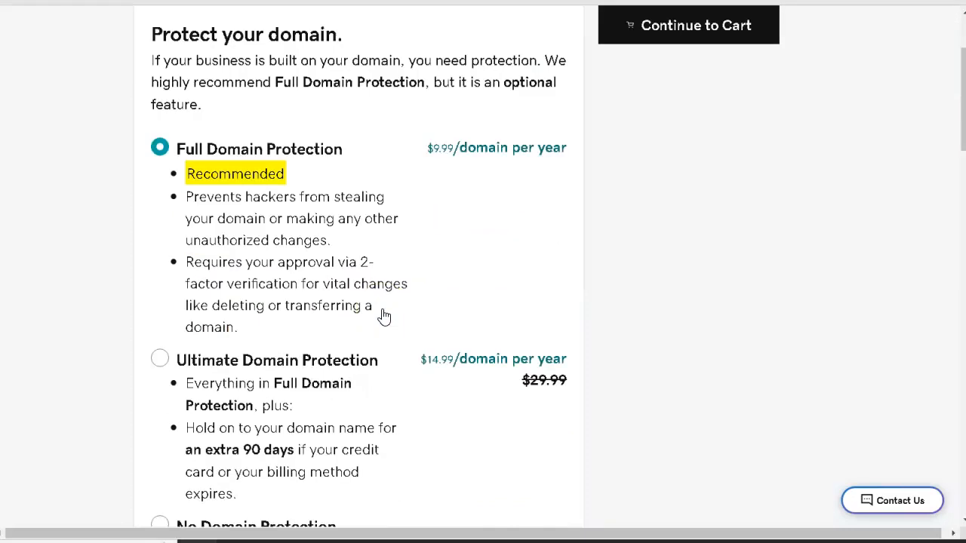
{"action": "scroll", "coordinate": [385, 316], "scroll_direction": "down", "scroll_amount": 2}
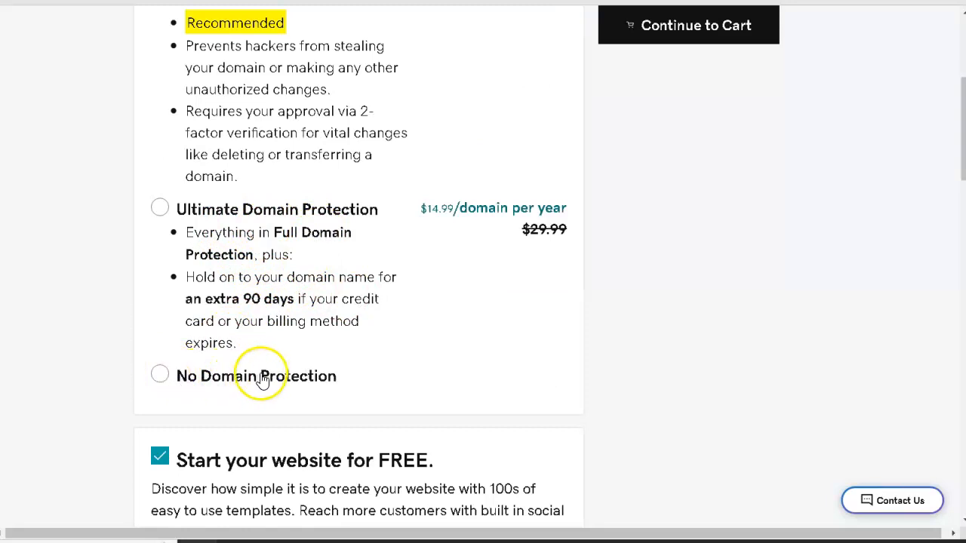
{"action": "scroll", "coordinate": [482, 322], "scroll_direction": "down", "scroll_amount": 3}
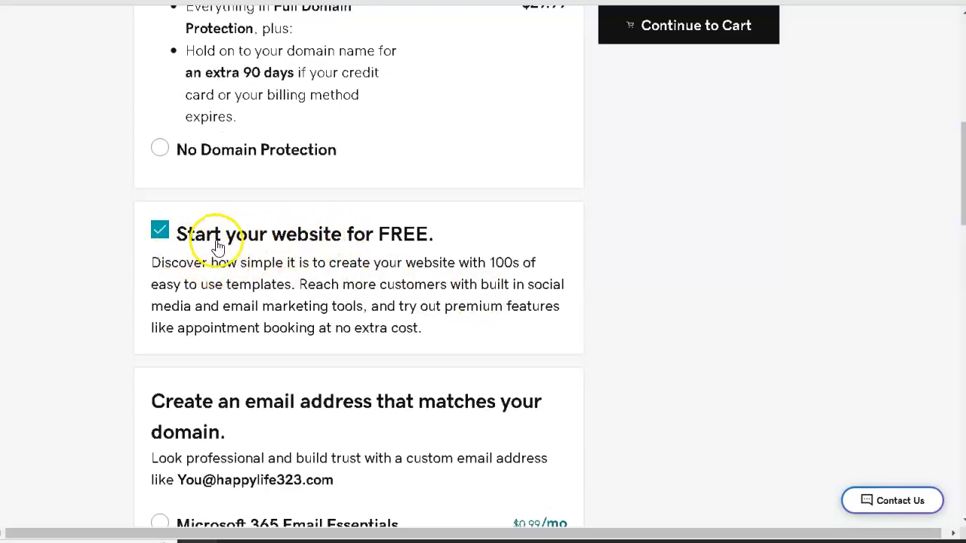
{"action": "left_click", "coordinate": [161, 230]}
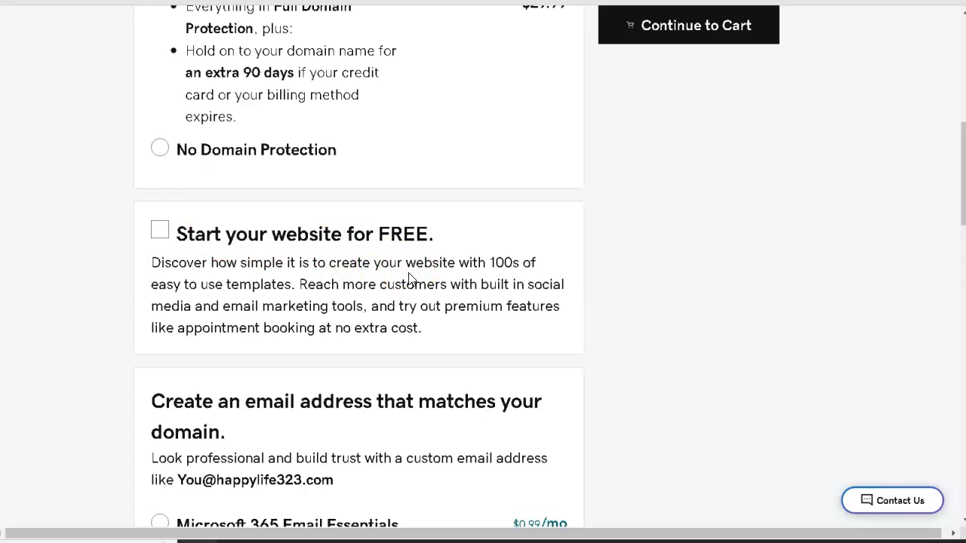
Step: Leave the matching email address offer at No Thanks and continue to the cart
{"action": "scroll", "coordinate": [408, 278], "scroll_direction": "down", "scroll_amount": 4}
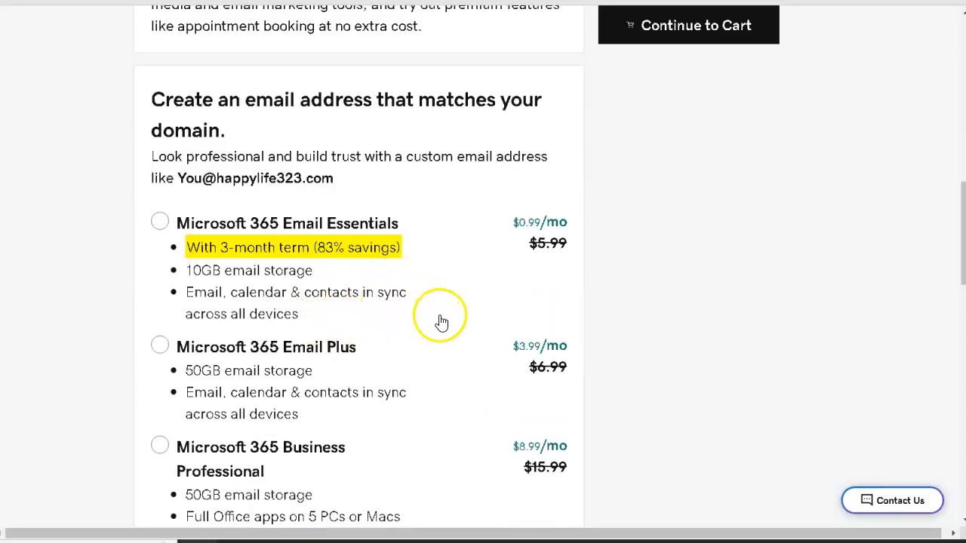
{"action": "scroll", "coordinate": [442, 322], "scroll_direction": "down", "scroll_amount": 2}
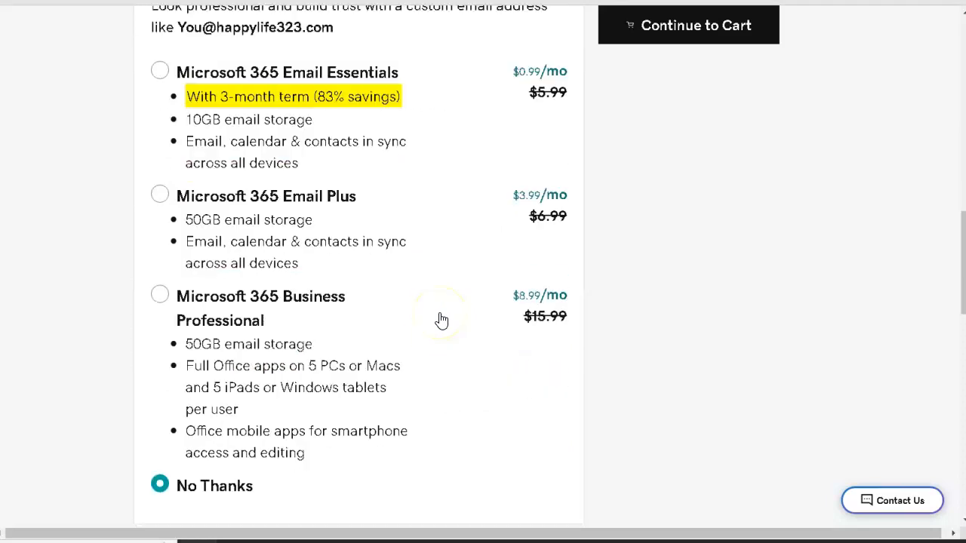
{"action": "scroll", "coordinate": [441, 322], "scroll_direction": "down", "scroll_amount": 1}
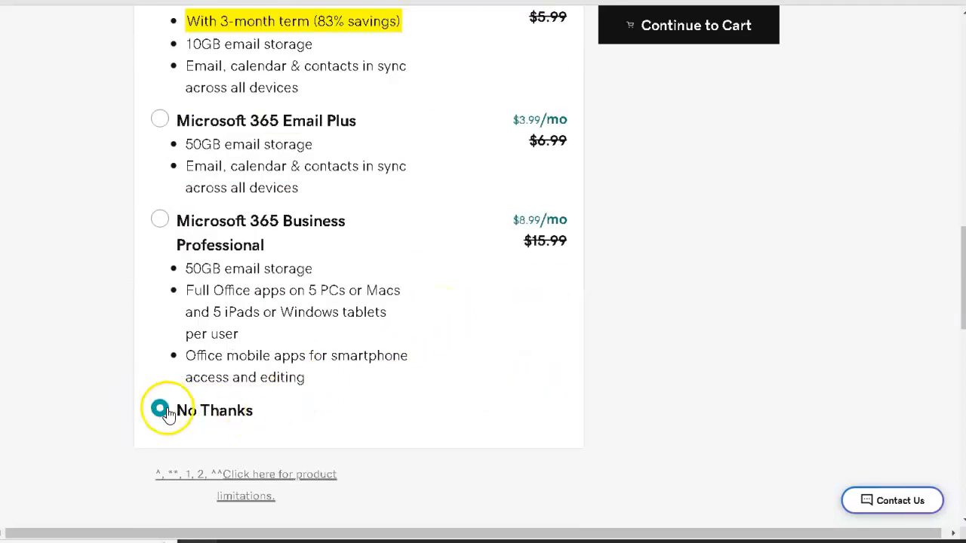
{"action": "scroll", "coordinate": [476, 341], "scroll_direction": "up", "scroll_amount": 20}
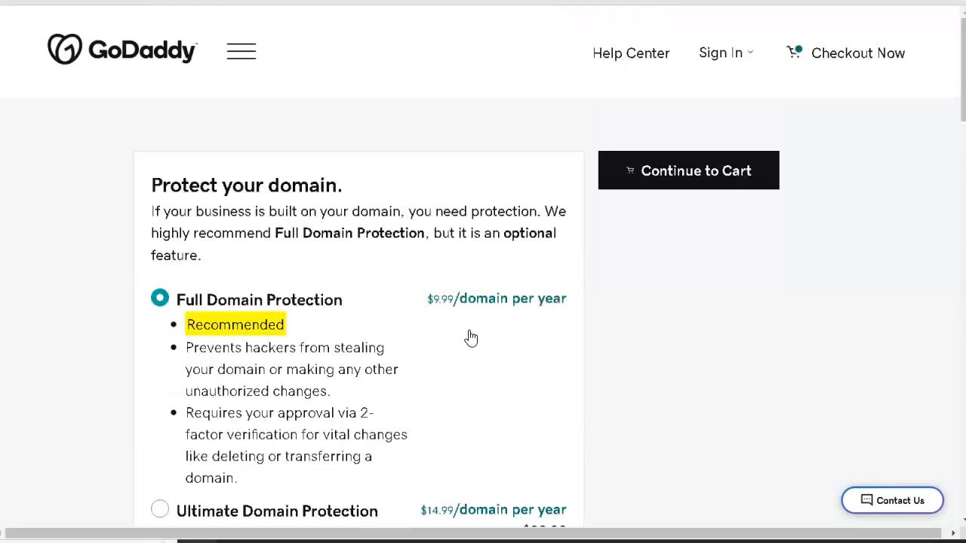
{"action": "left_click", "coordinate": [663, 185]}
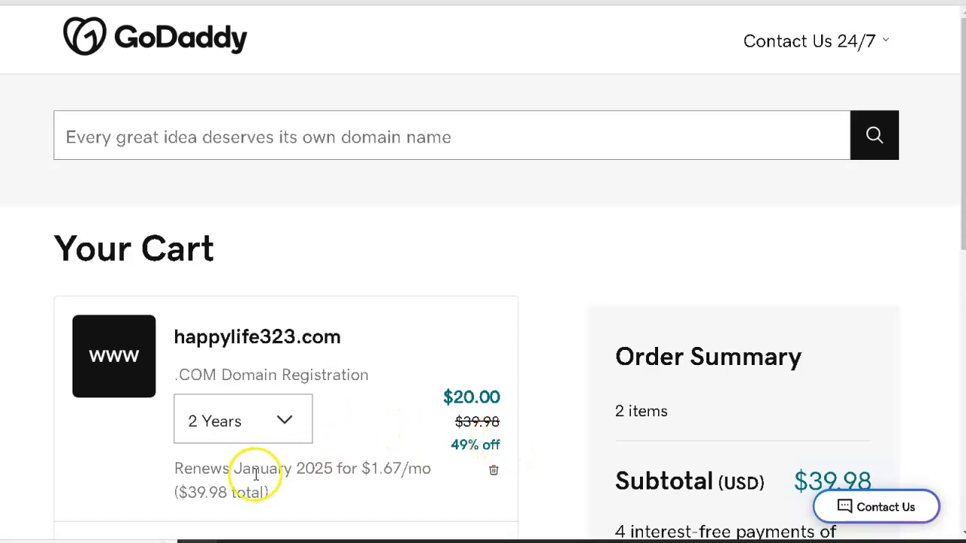
Step: Set the happylife323.com registration term to 1 Year in the cart and proceed to payment
{"action": "left_click", "coordinate": [288, 423]}
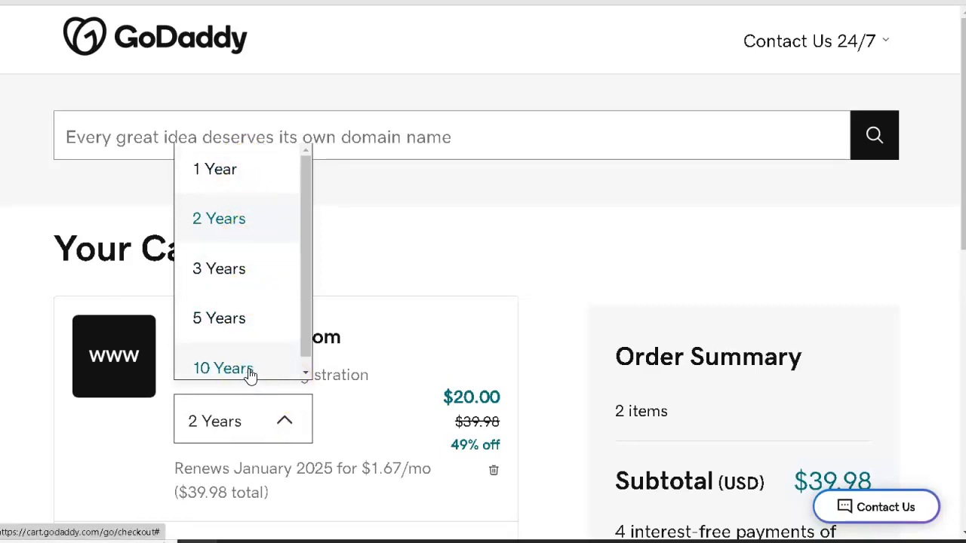
{"action": "left_click", "coordinate": [242, 173]}
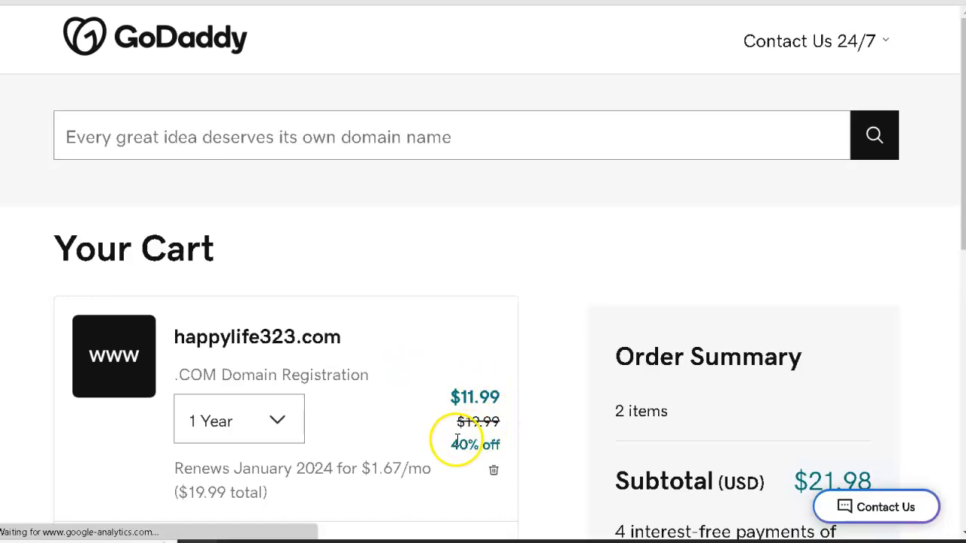
{"action": "scroll", "coordinate": [411, 377], "scroll_direction": "down", "scroll_amount": 2}
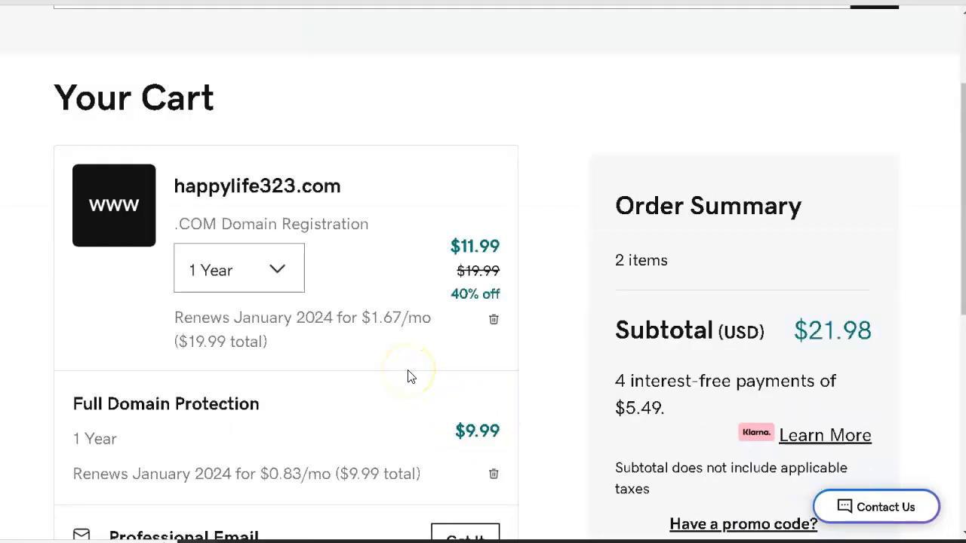
{"action": "scroll", "coordinate": [411, 377], "scroll_direction": "down", "scroll_amount": 1}
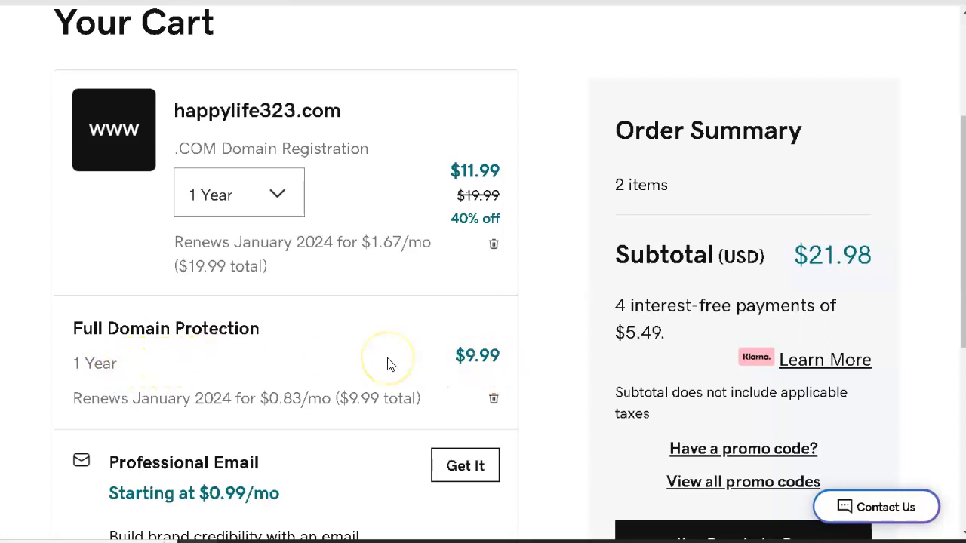
{"action": "scroll", "coordinate": [387, 364], "scroll_direction": "down", "scroll_amount": 1}
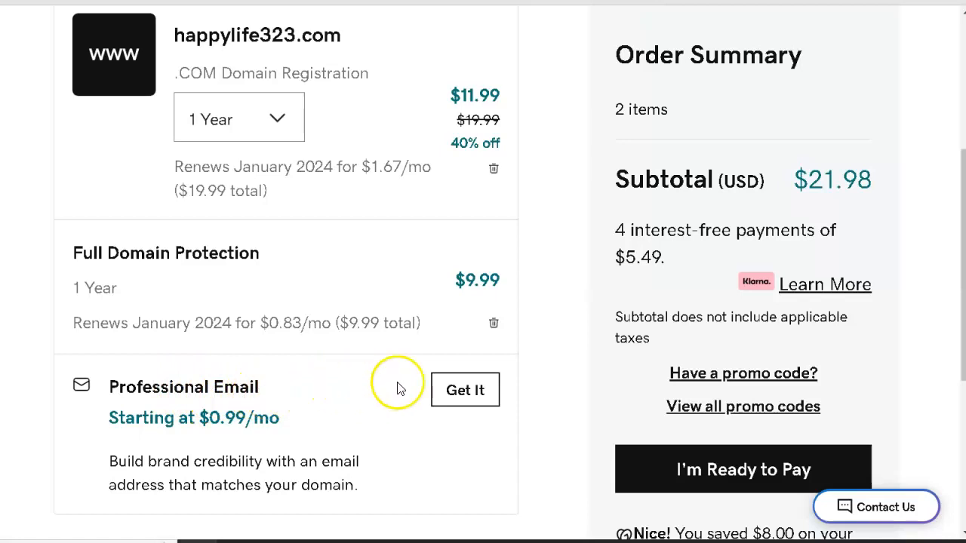
{"action": "scroll", "coordinate": [540, 375], "scroll_direction": "down", "scroll_amount": 2}
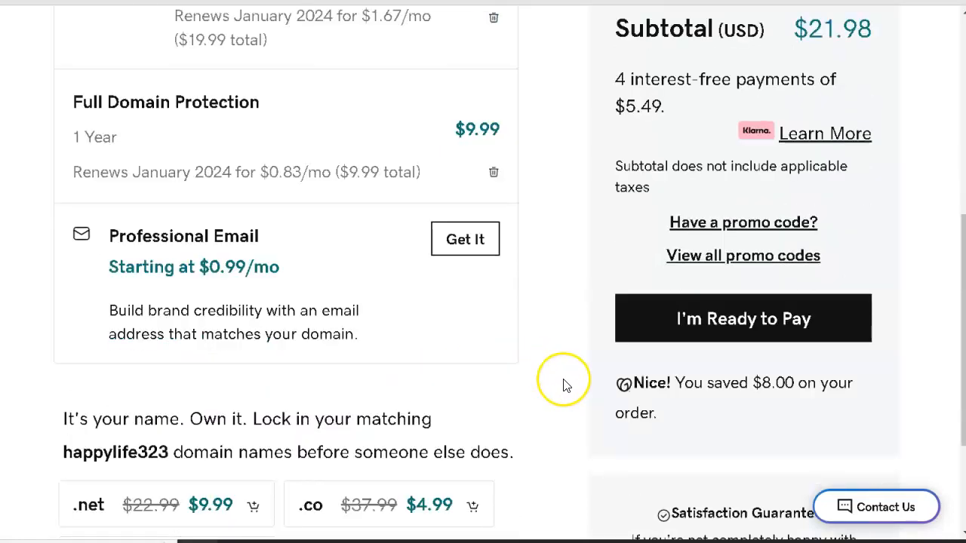
{"action": "scroll", "coordinate": [563, 386], "scroll_direction": "up", "scroll_amount": 3}
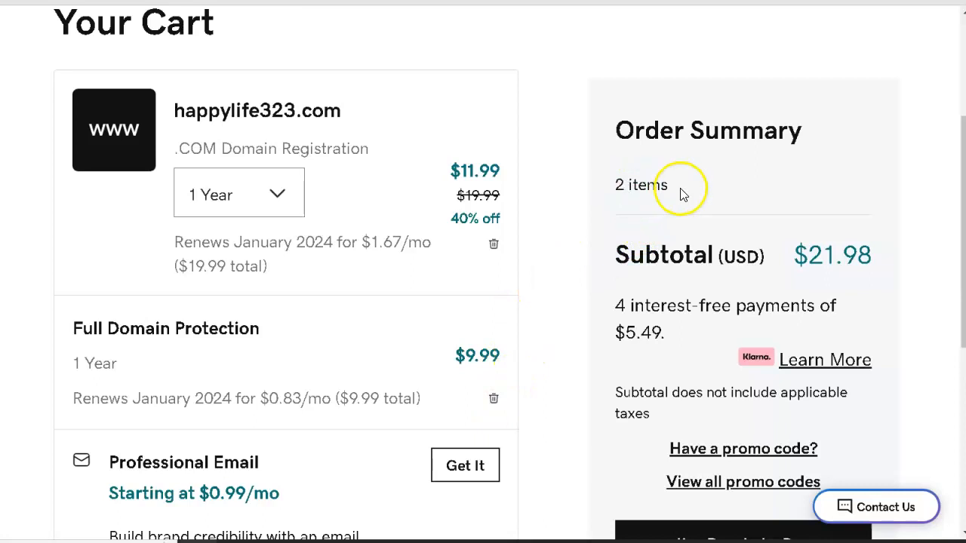
{"action": "scroll", "coordinate": [781, 296], "scroll_direction": "down", "scroll_amount": 2}
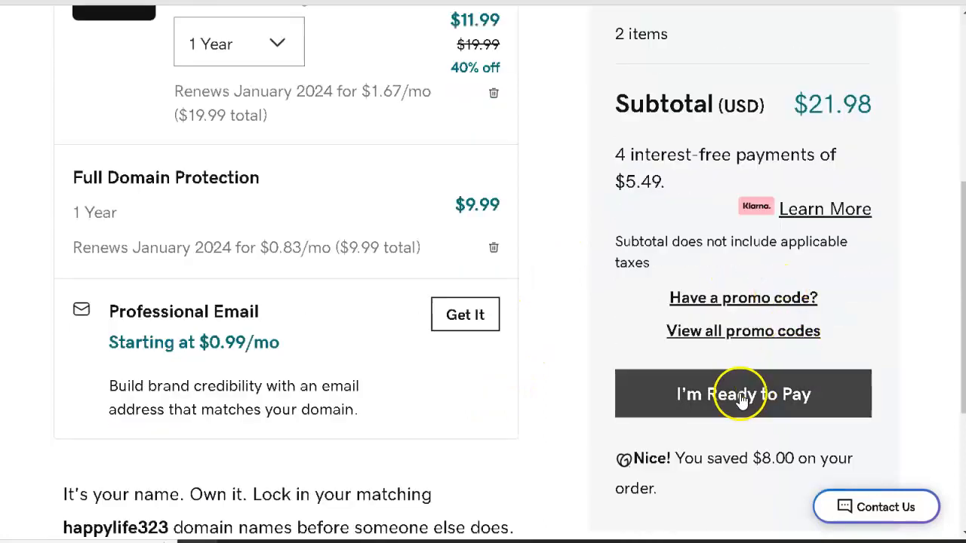
{"action": "left_click", "coordinate": [735, 400]}
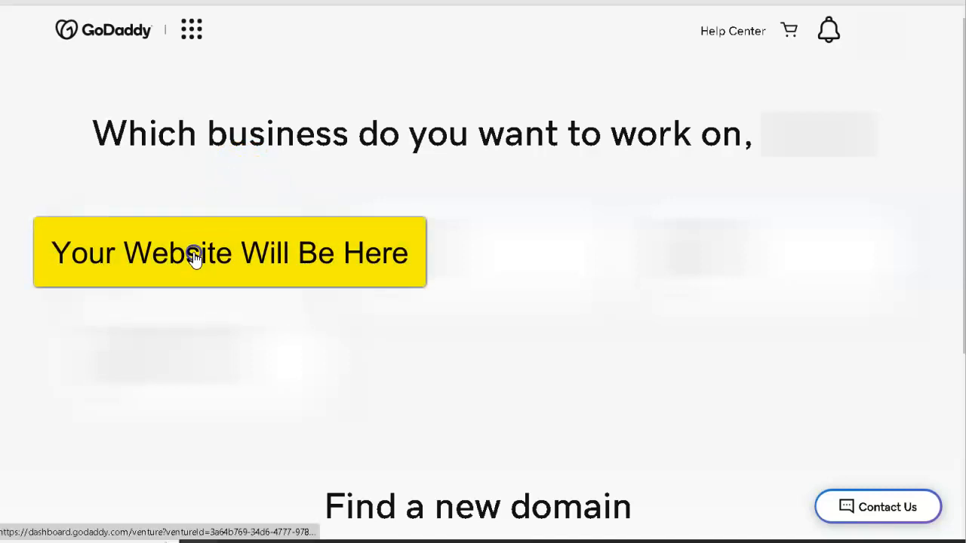
Step: Open the purchased website's domain settings and go to its DNS management page
{"action": "left_click", "coordinate": [194, 257]}
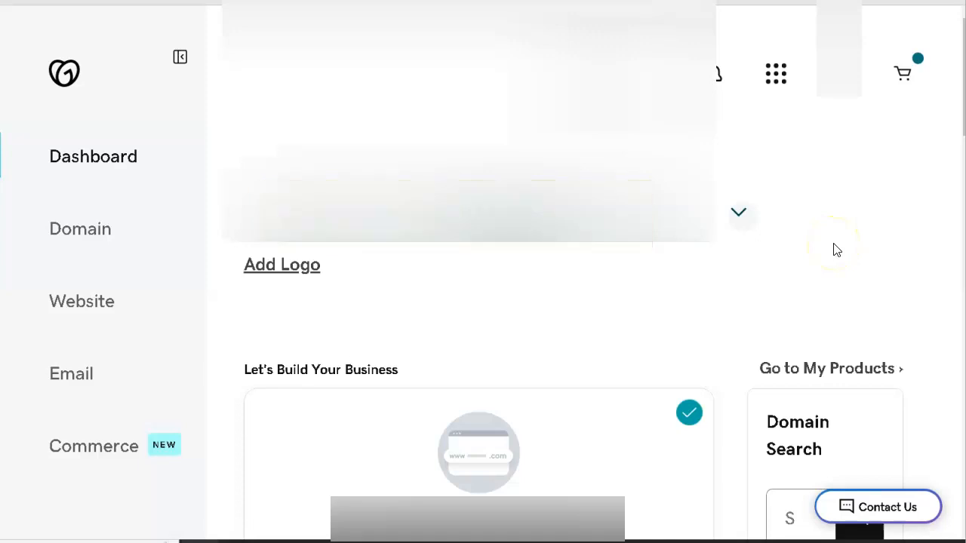
{"action": "scroll", "coordinate": [835, 249], "scroll_direction": "down", "scroll_amount": 5}
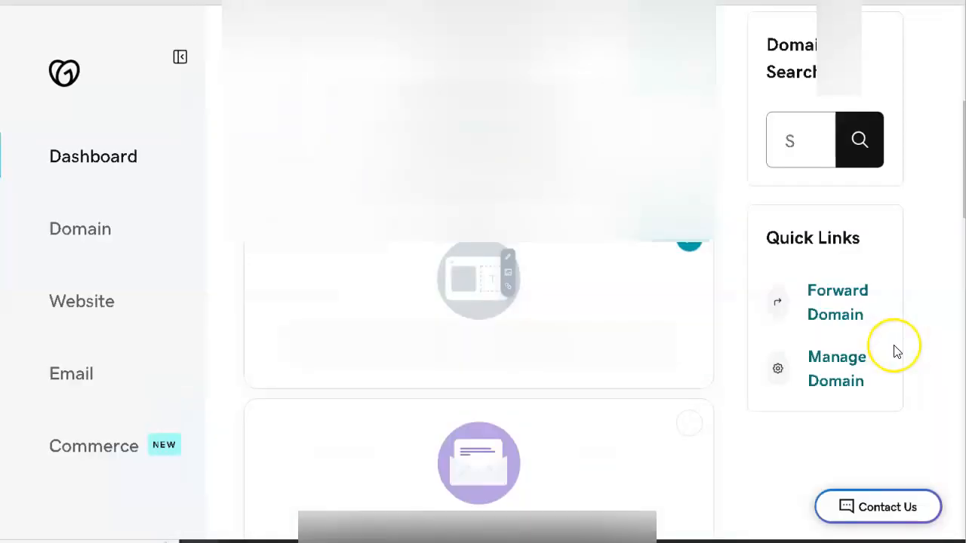
{"action": "left_click", "coordinate": [838, 364]}
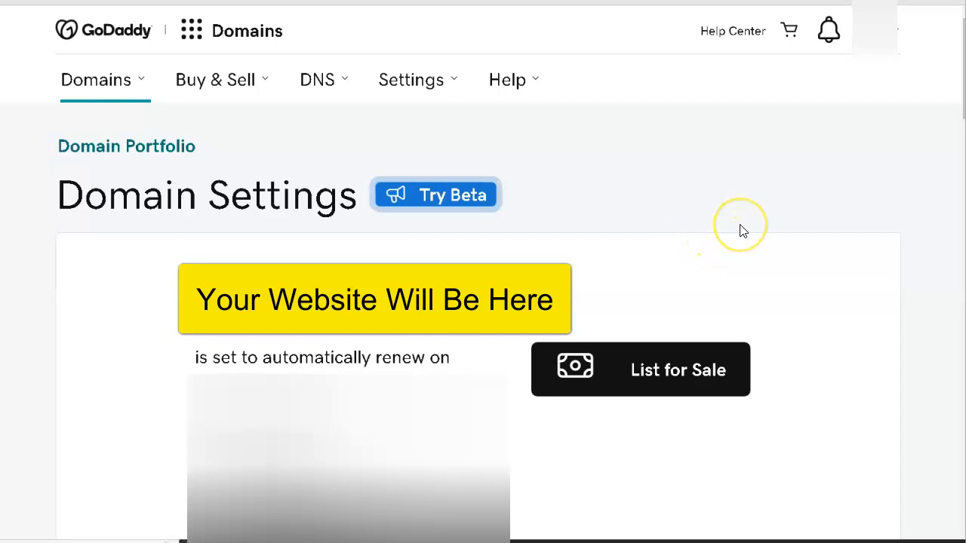
{"action": "scroll", "coordinate": [743, 232], "scroll_direction": "down", "scroll_amount": 5}
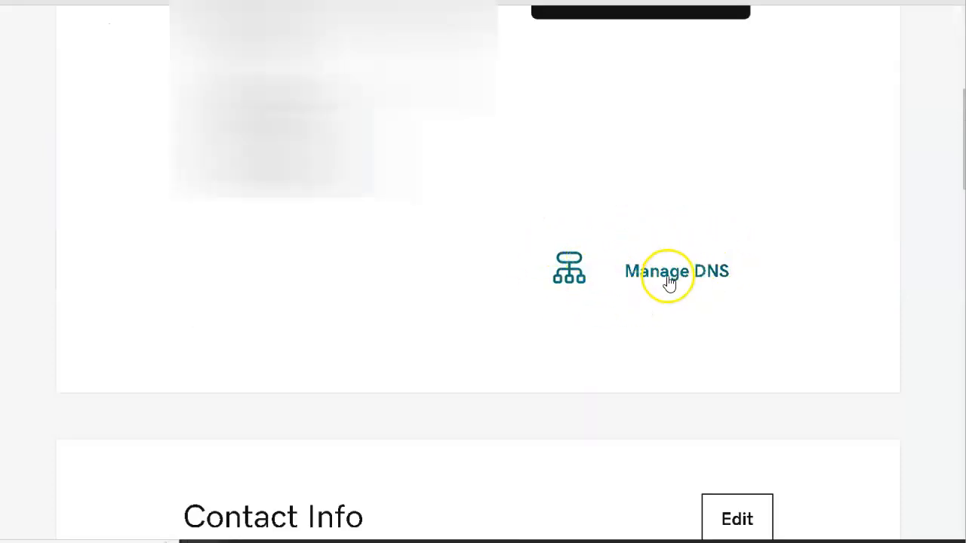
{"action": "left_click", "coordinate": [668, 281]}
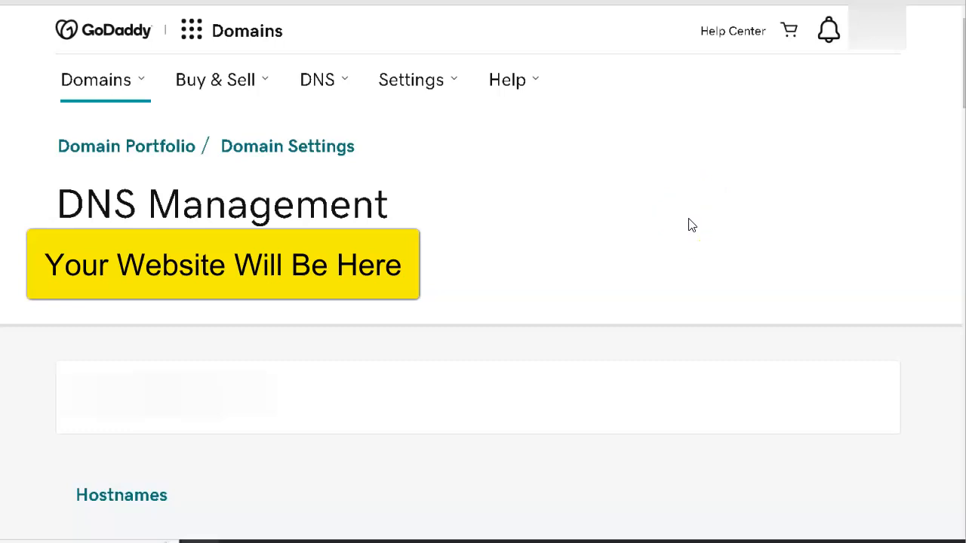
{"action": "scroll", "coordinate": [830, 215], "scroll_direction": "down", "scroll_amount": 10}
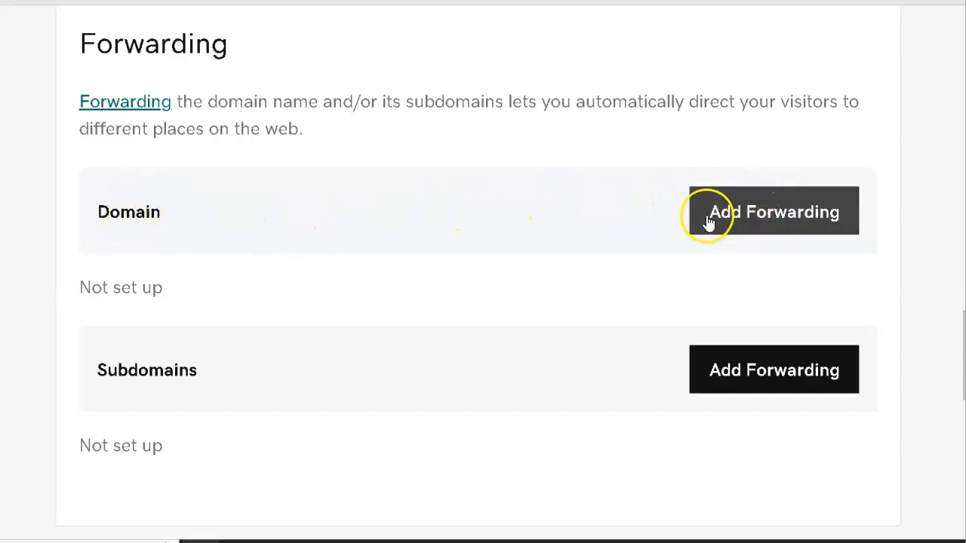
{"action": "left_click", "coordinate": [778, 216]}
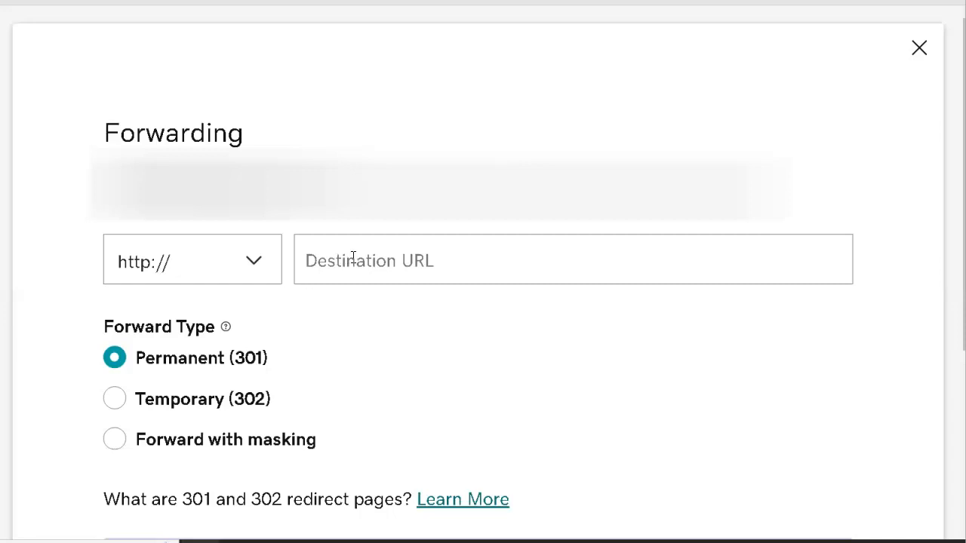
{"action": "left_click", "coordinate": [351, 258]}
{"action": "type", "text": "www.weel"}
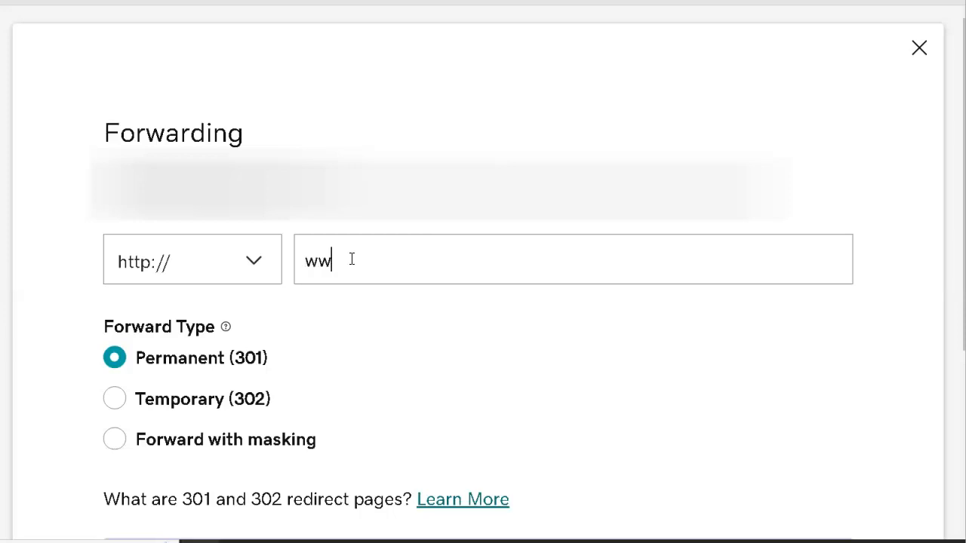
{"action": "key", "text": "BackSpace"}
{"action": "key", "text": "BackSpace"}
{"action": "type", "text": "llness.com"}
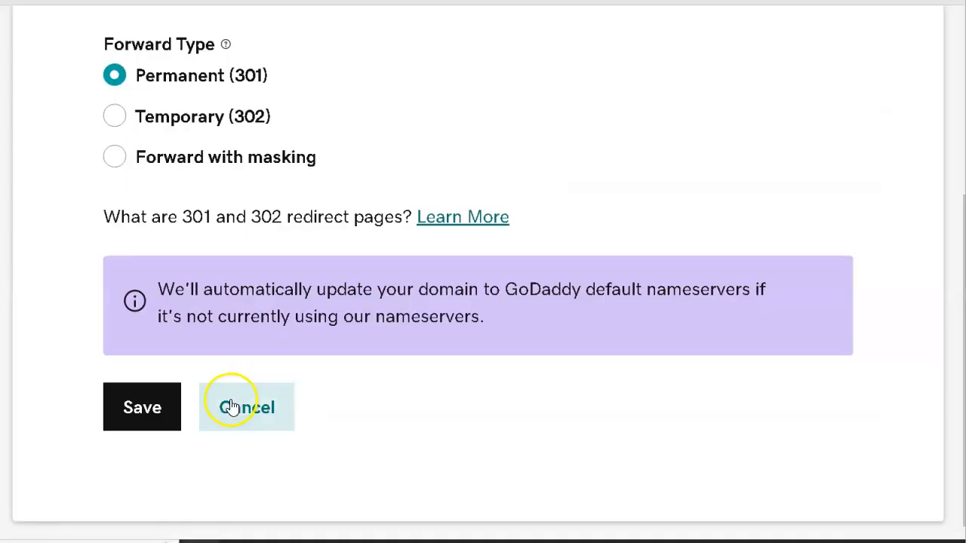
{"action": "left_click", "coordinate": [126, 417]}
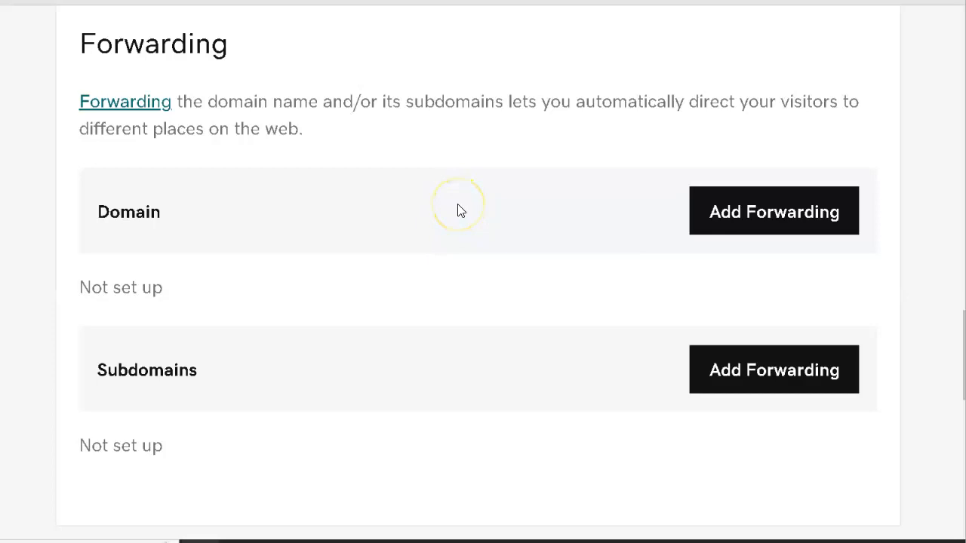
{"action": "left_click", "coordinate": [377, 359]}
{"action": "left_click", "coordinate": [424, 390]}
{"action": "left_click", "coordinate": [423, 390]}
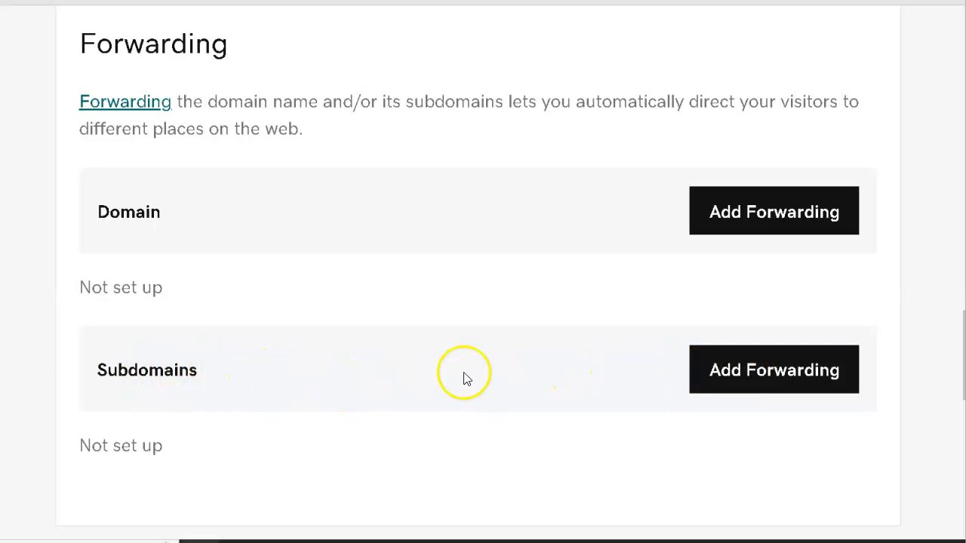
{"action": "left_click", "coordinate": [733, 369]}
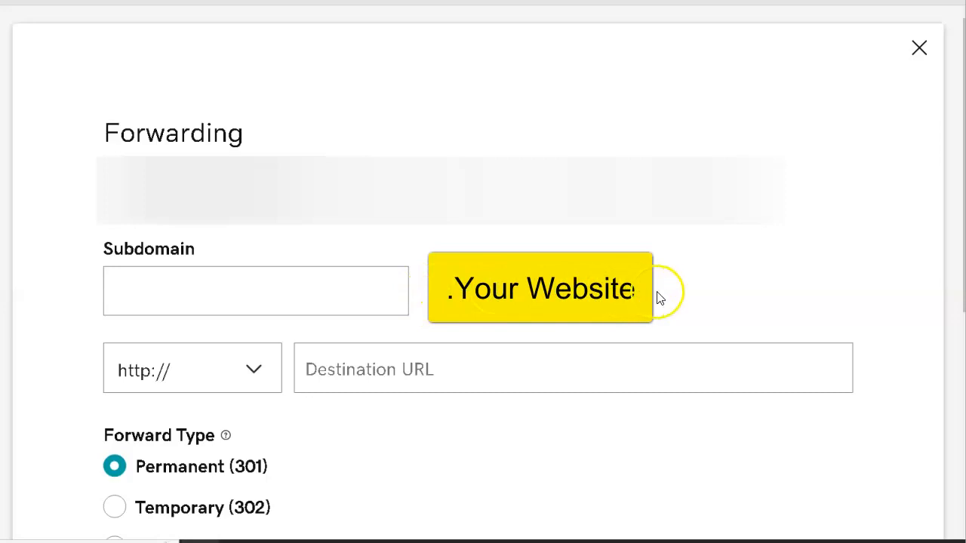
{"action": "left_click", "coordinate": [312, 295]}
{"action": "left_click", "coordinate": [252, 284]}
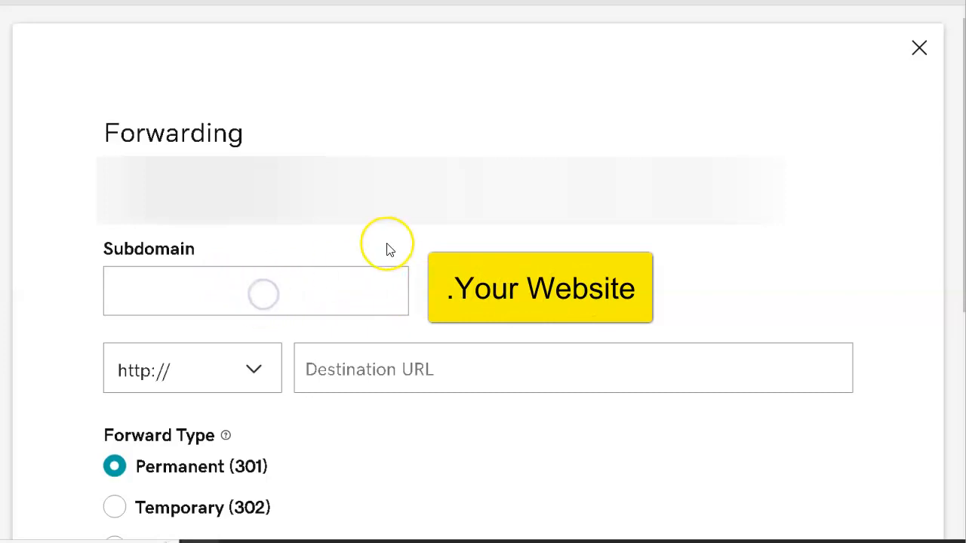
{"action": "type", "text": "howto"}
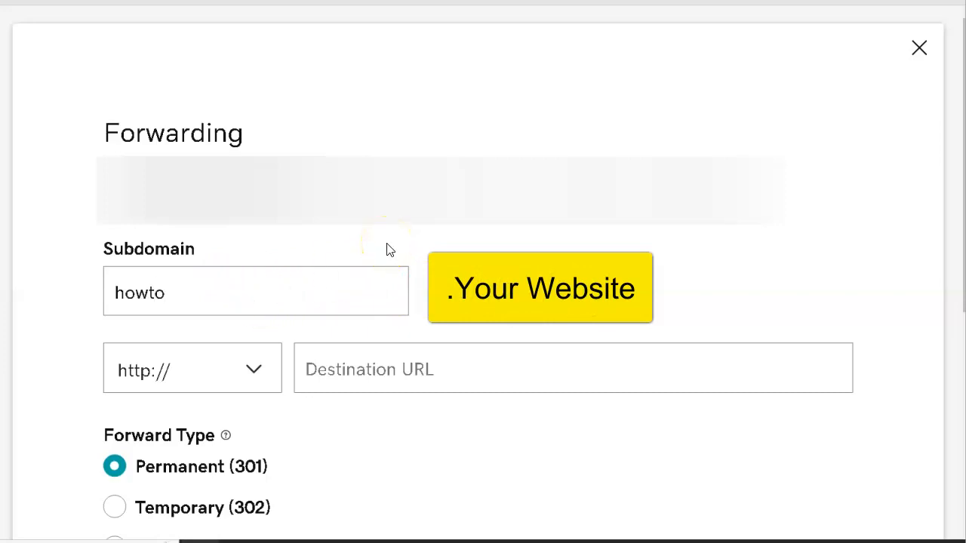
{"action": "left_click", "coordinate": [365, 367]}
{"action": "type", "text": "www.w"}
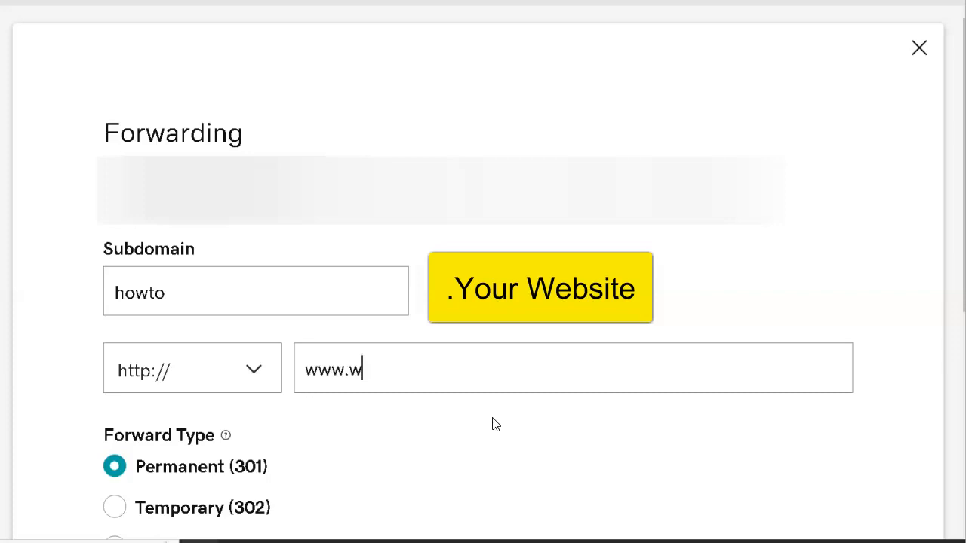
{"action": "type", "text": "ellness.com"}
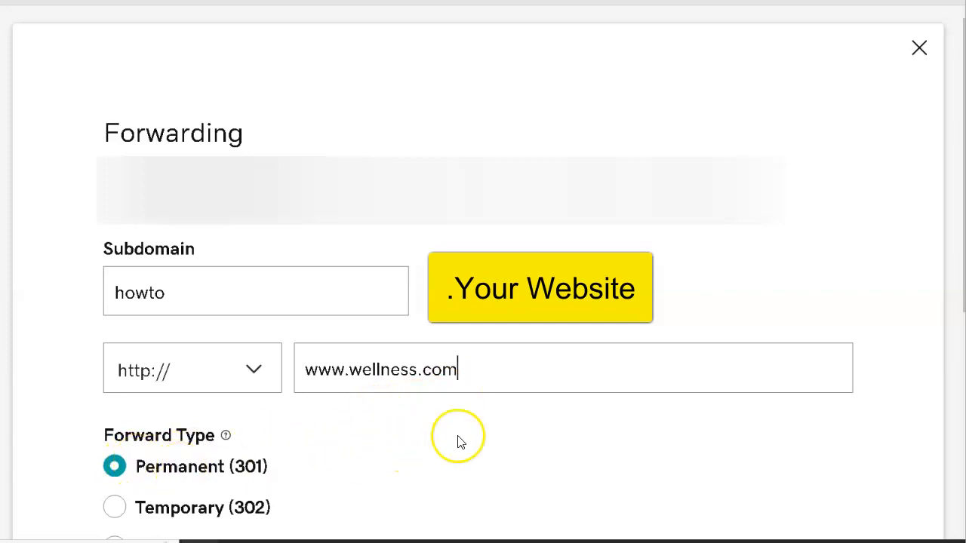
{"action": "scroll", "coordinate": [474, 440], "scroll_direction": "down", "scroll_amount": 3}
{"action": "scroll", "coordinate": [474, 435], "scroll_direction": "down", "scroll_amount": 1}
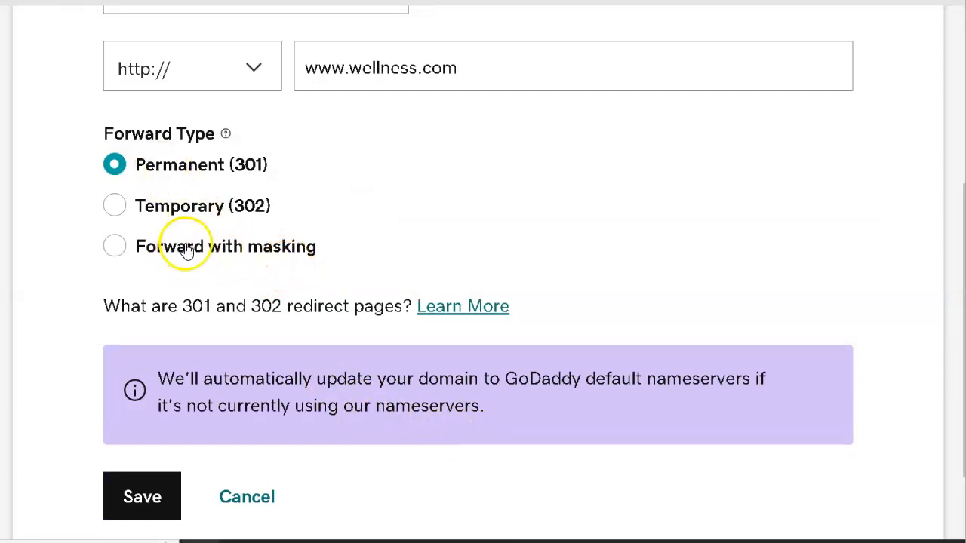
{"action": "left_click", "coordinate": [142, 492]}
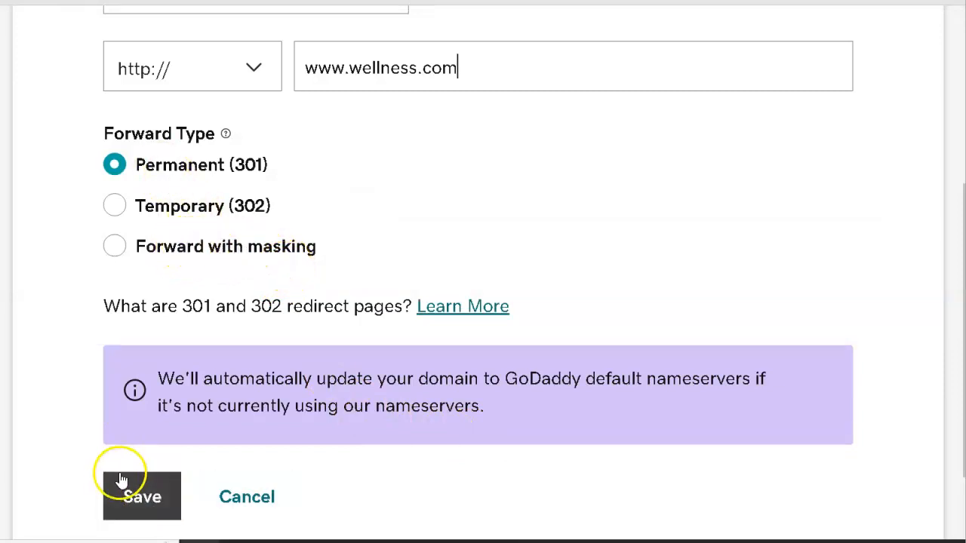
{"action": "left_click", "coordinate": [249, 498]}
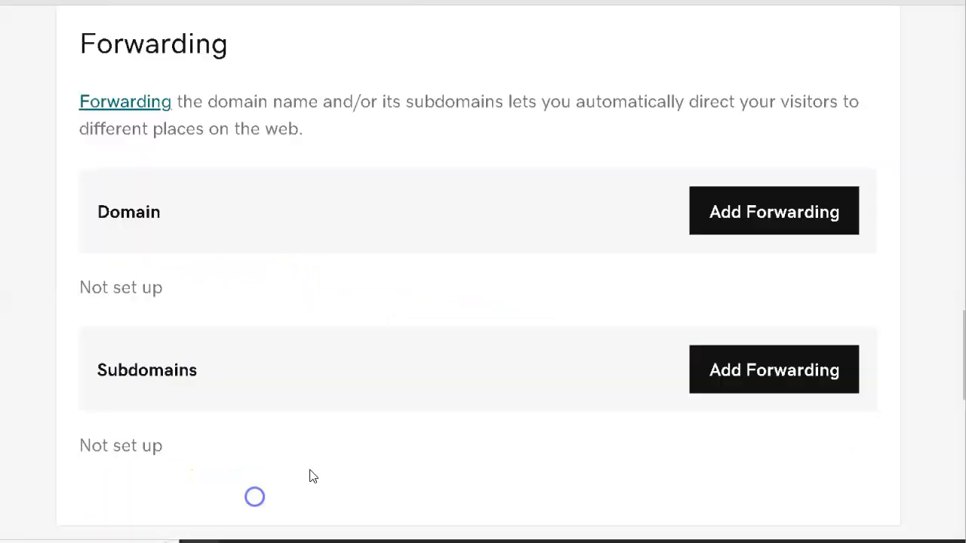
{"action": "left_click", "coordinate": [578, 228]}
{"action": "left_click", "coordinate": [579, 224]}
{"action": "left_click", "coordinate": [542, 203]}
{"action": "left_click", "coordinate": [123, 20]}
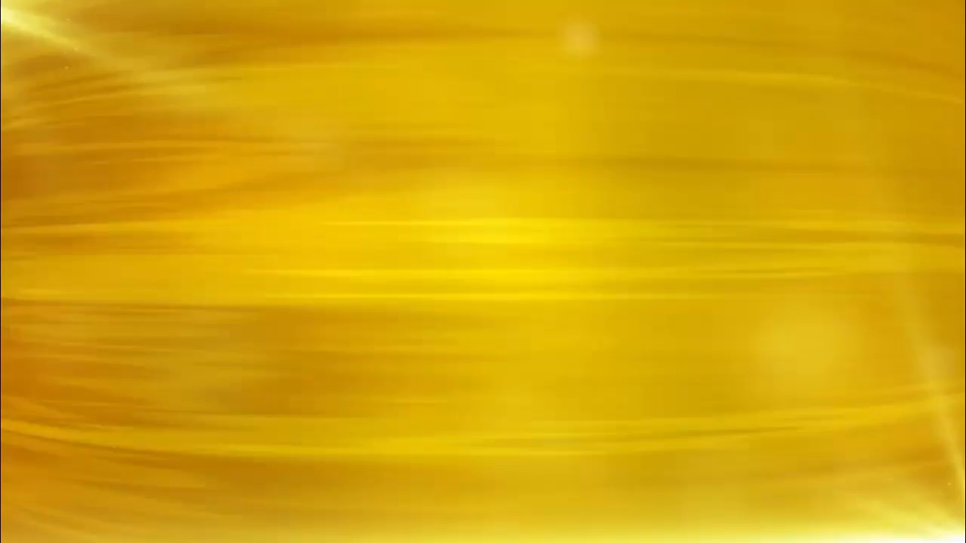